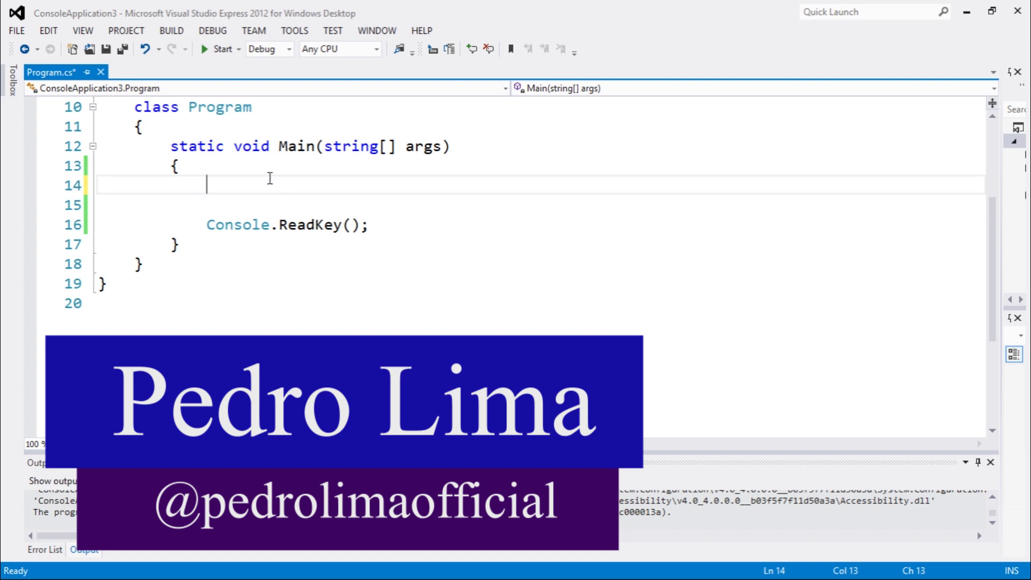
{"action": "type", "text": "using"}
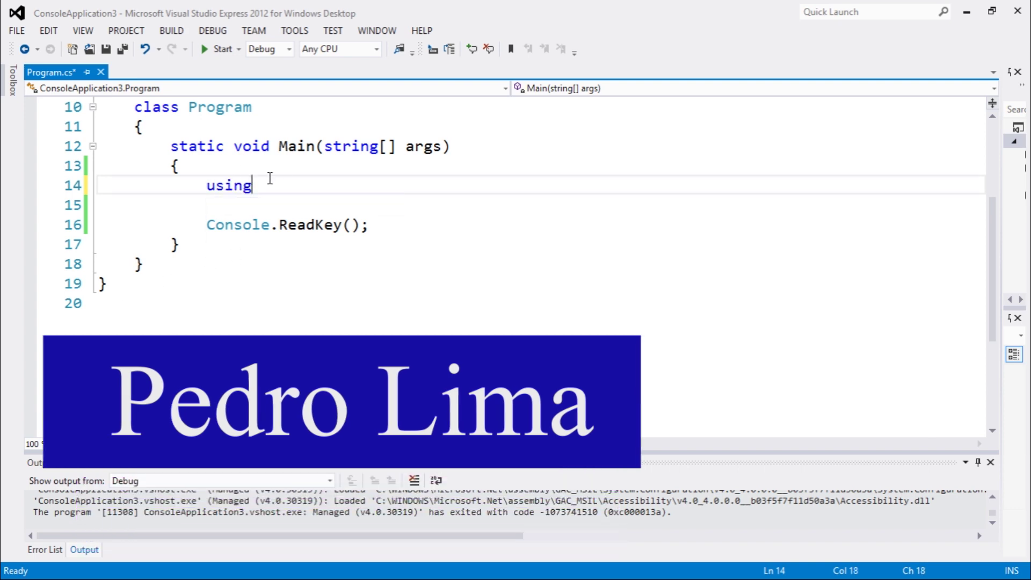
{"action": "type", "text": "(files"}
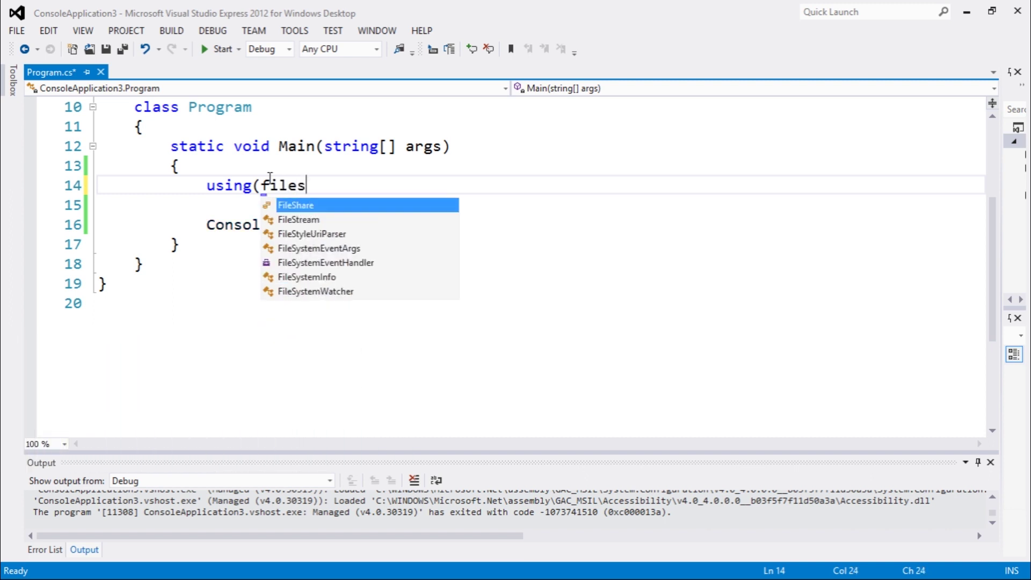
- Write line 14 as using(FileStream stream = File.OpenRead("file.txt")) with IntelliSense completions
{"action": "key", "text": "Down"}
{"action": "key", "text": "space"}
{"action": "type", "text": "strema"}
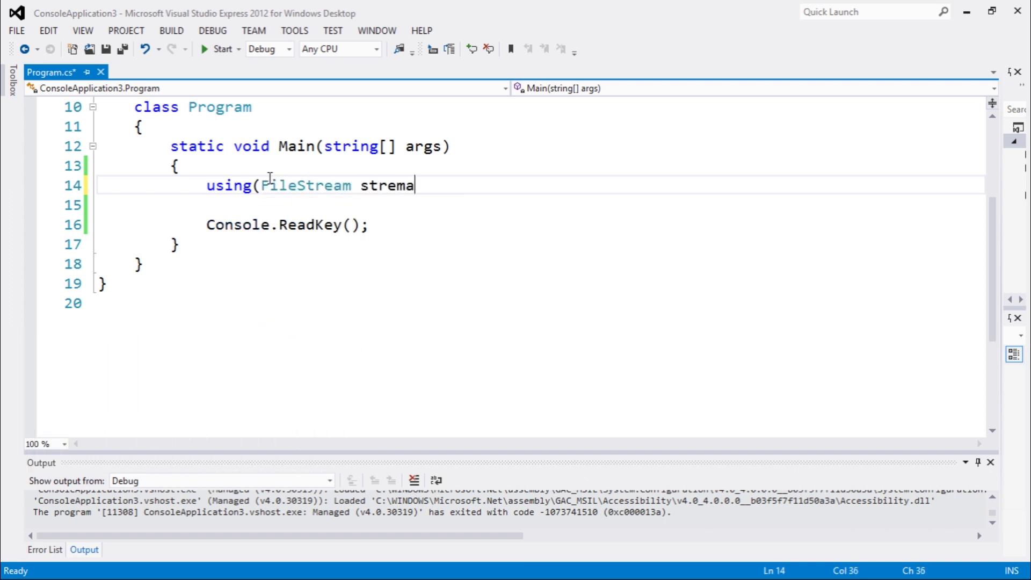
{"action": "key", "text": "BackSpace"}
{"action": "key", "text": "BackSpace"}
{"action": "type", "text": "am ="}
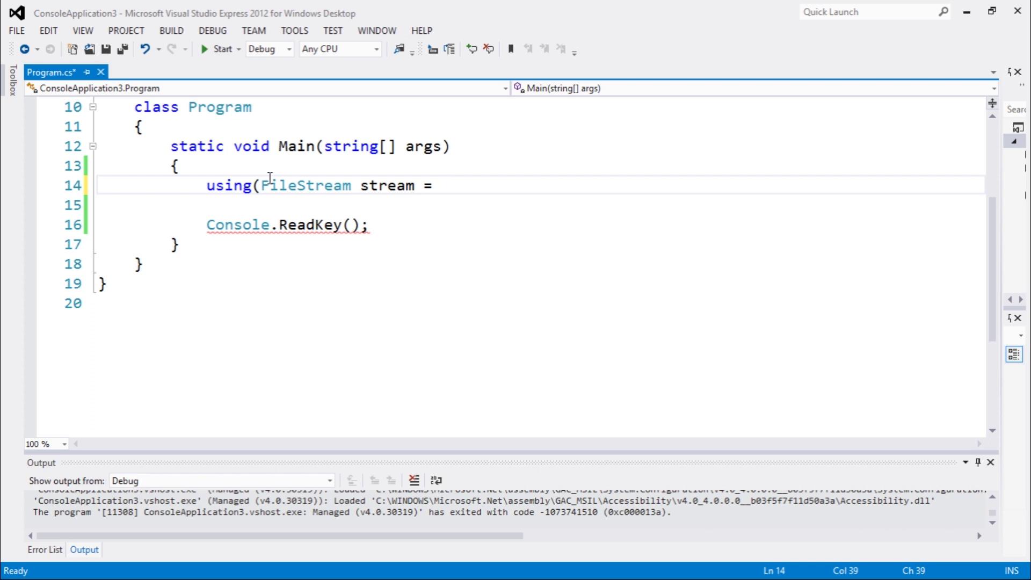
{"action": "type", "text": "F"}
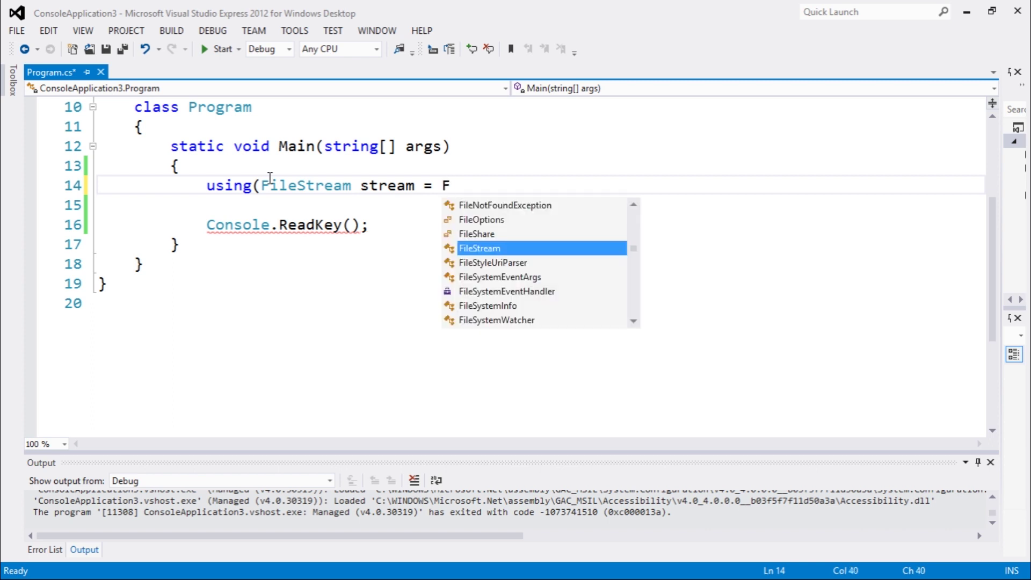
{"action": "type", "text": "ile."}
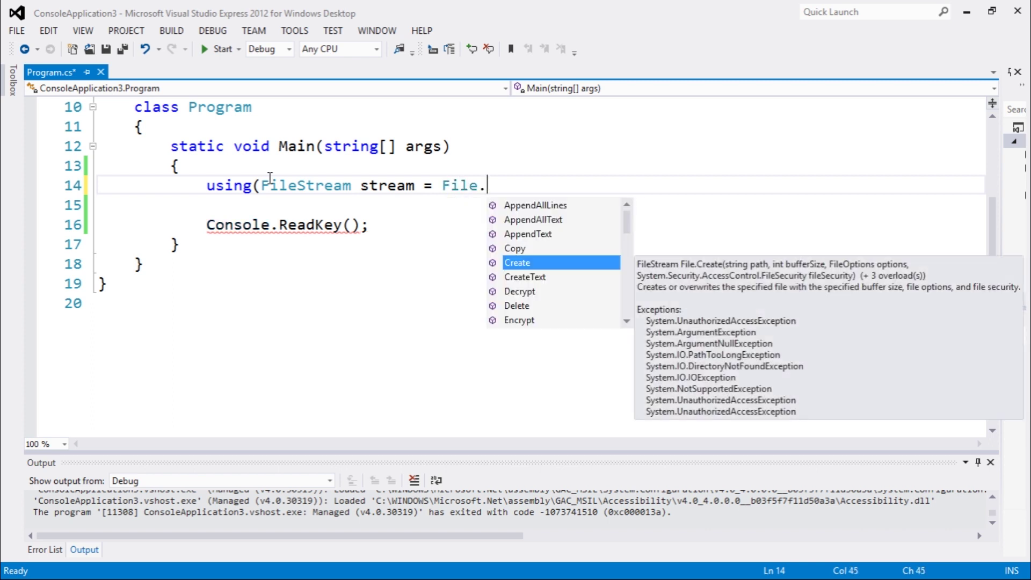
{"action": "type", "text": "op"}
{"action": "key", "text": "Down"}
{"action": "key", "text": "Tab"}
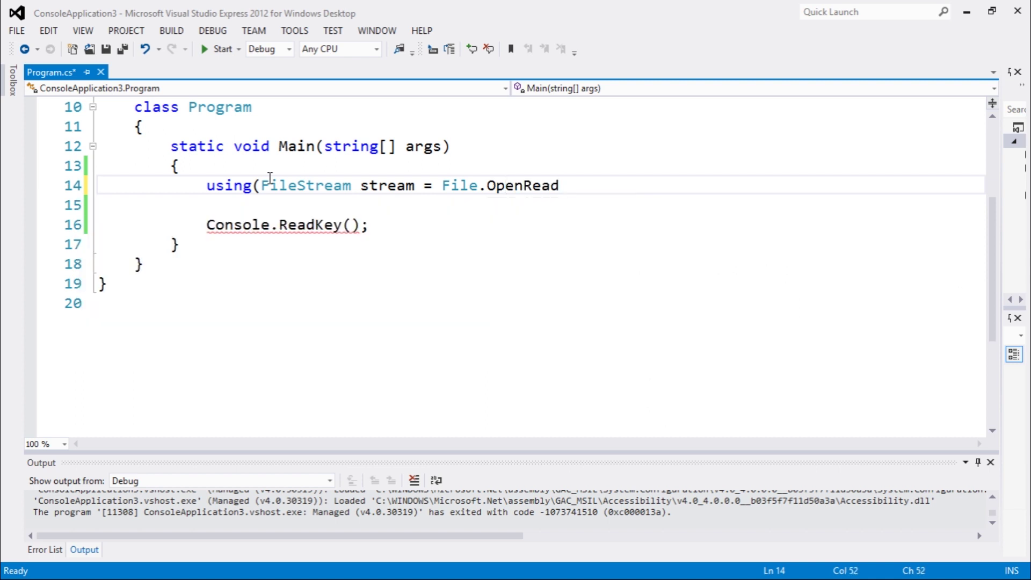
{"action": "type", "text": "("}
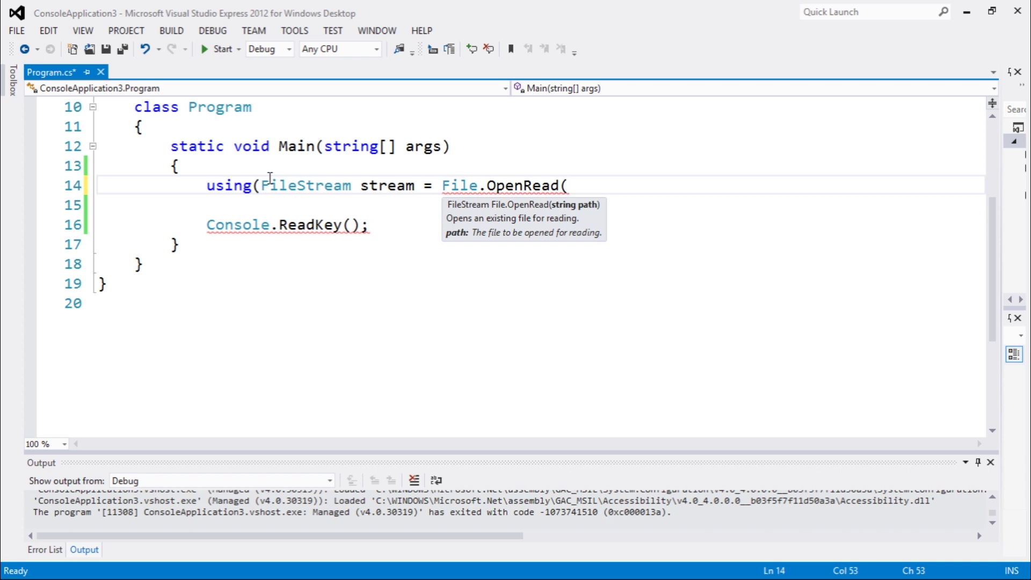
{"action": "type", "text": "fie"}
{"action": "key", "text": "BackSpace"}
{"action": "type", "text": "le"}
{"action": "key", "text": "Return"}
{"action": "type", "text": ".ttx"}
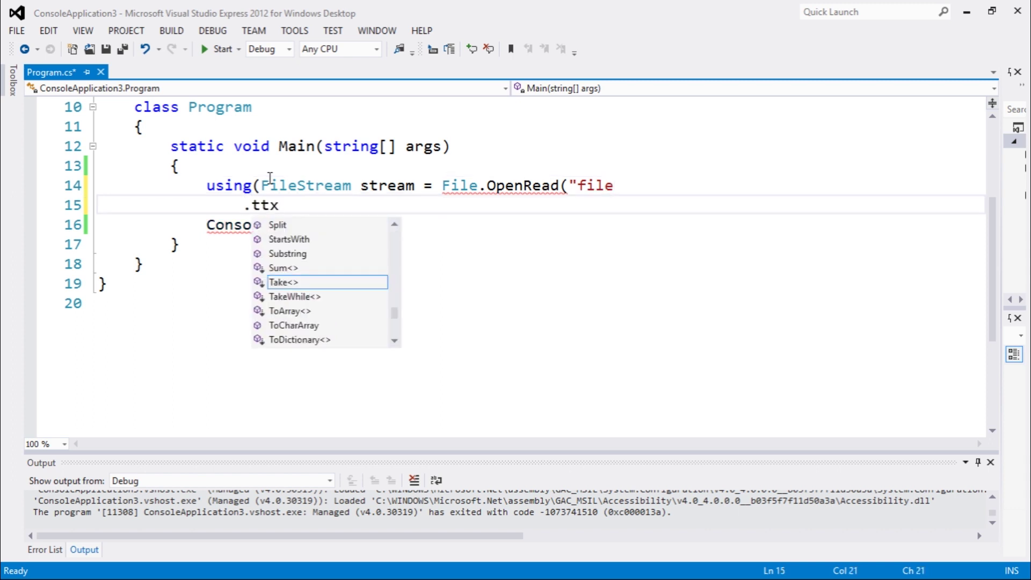
- Delete the stray .ttx line and add a new line below the FileStream statement
{"action": "double_click", "coordinate": [265, 205]}
{"action": "left_click", "coordinate": [101, 207], "text": "shift"}
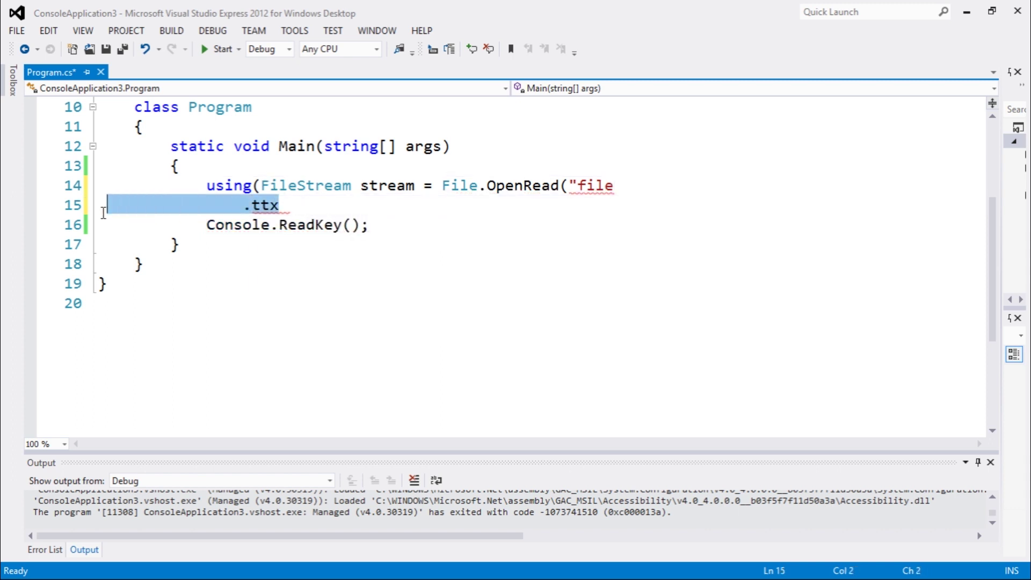
{"action": "key", "text": "BackSpace"}
{"action": "key", "text": "BackSpace"}
{"action": "type", "text": "txt"}
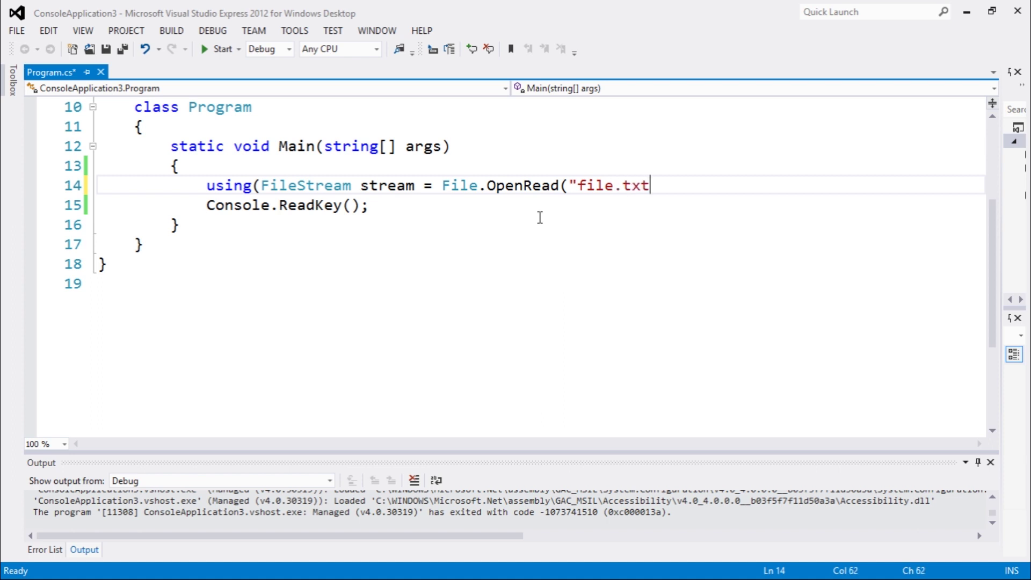
{"action": "type", "text": "\""}
{"action": "type", "text": "))"}
{"action": "key", "text": "Return"}
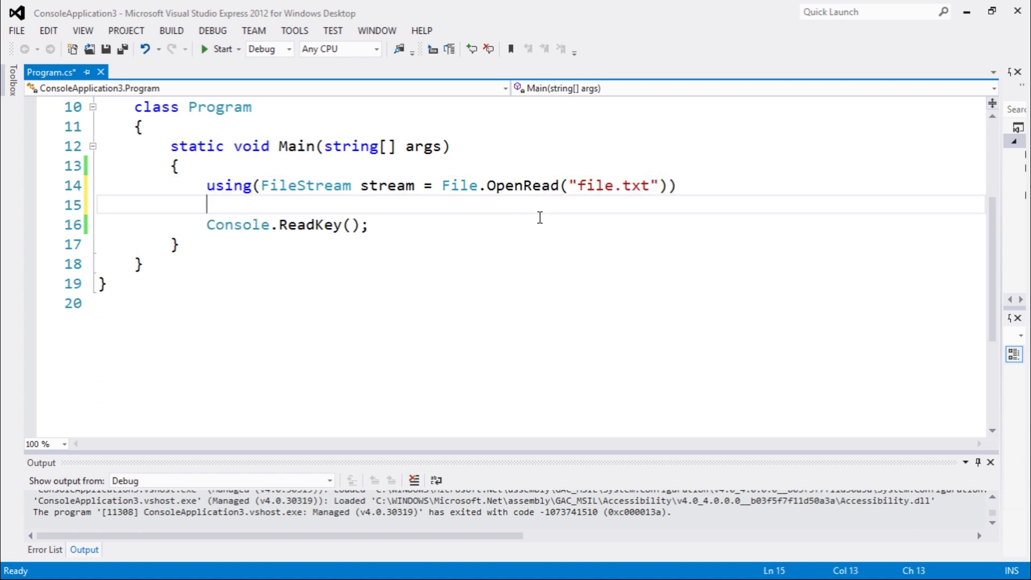
{"action": "type", "text": "using"}
- Add using (StreamReader reader = new StreamReader(stream)) followed by an empty braced block
{"action": "key", "text": "Escape"}
{"action": "type", "text": "(s"}
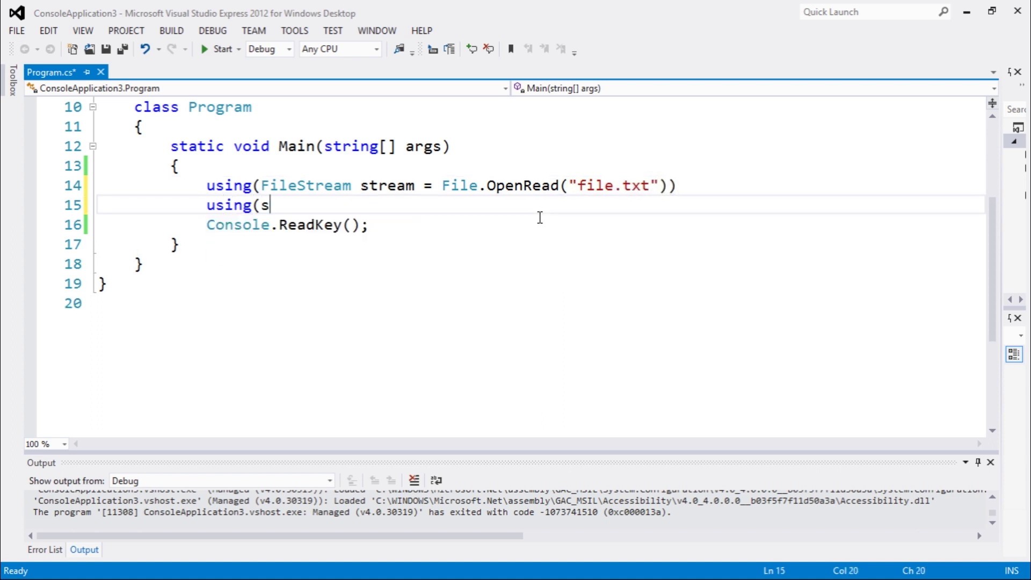
{"action": "type", "text": "tre"}
{"action": "key", "text": "Down"}
{"action": "key", "text": "Down"}
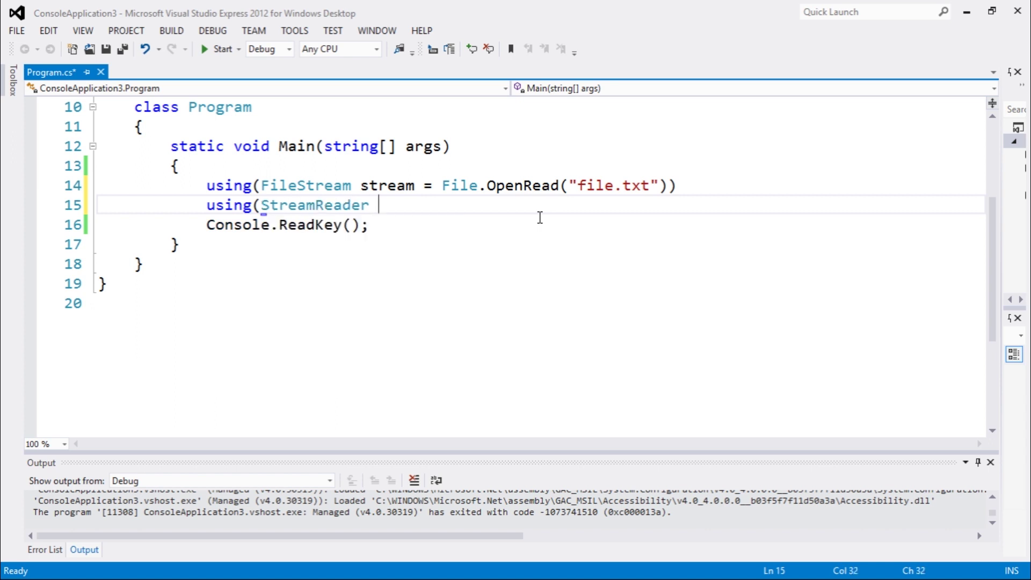
{"action": "type", "text": "reader = new StreamReader"}
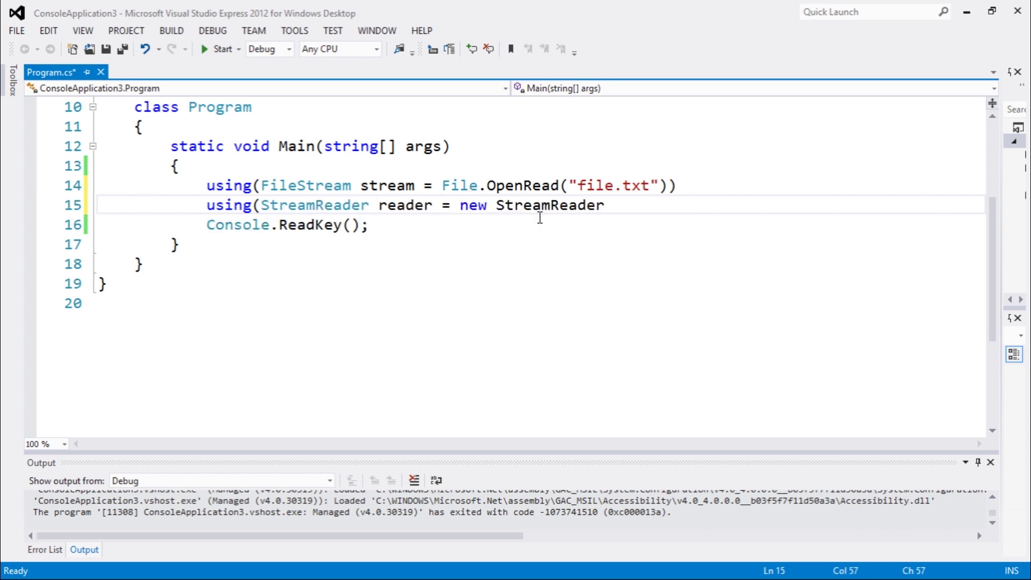
{"action": "type", "text": "(stre"}
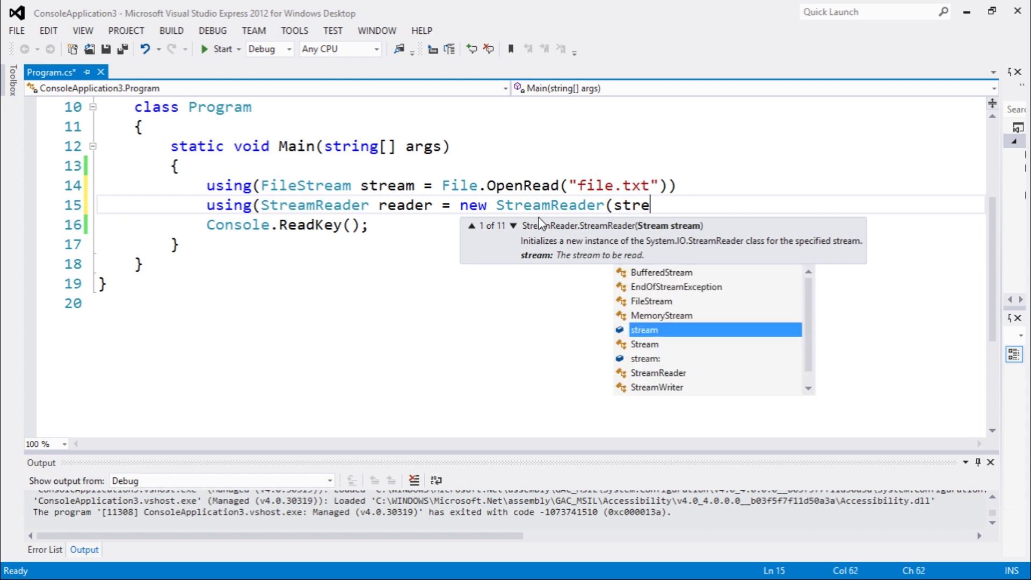
{"action": "type", "text": "am"}
{"action": "type", "text": "))"}
{"action": "key", "text": "Return"}
{"action": "type", "text": "{"}
{"action": "key", "text": "Return"}
{"action": "type", "text": "}"}
- Add a while (reader.Peek() > 0) loop inside the StreamReader block
{"action": "key", "text": "Up"}
{"action": "key", "text": "Return"}
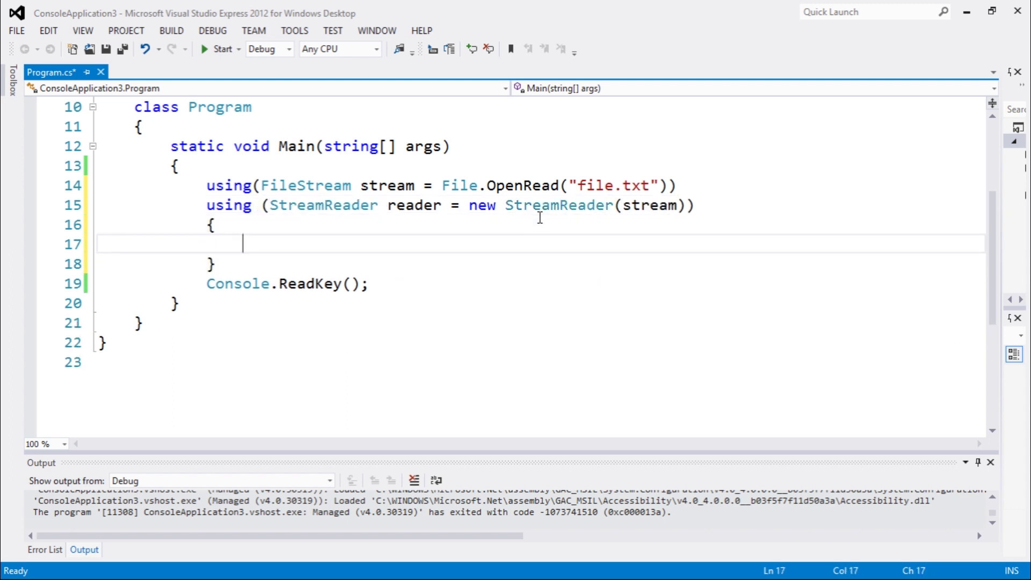
{"action": "type", "text": "while"}
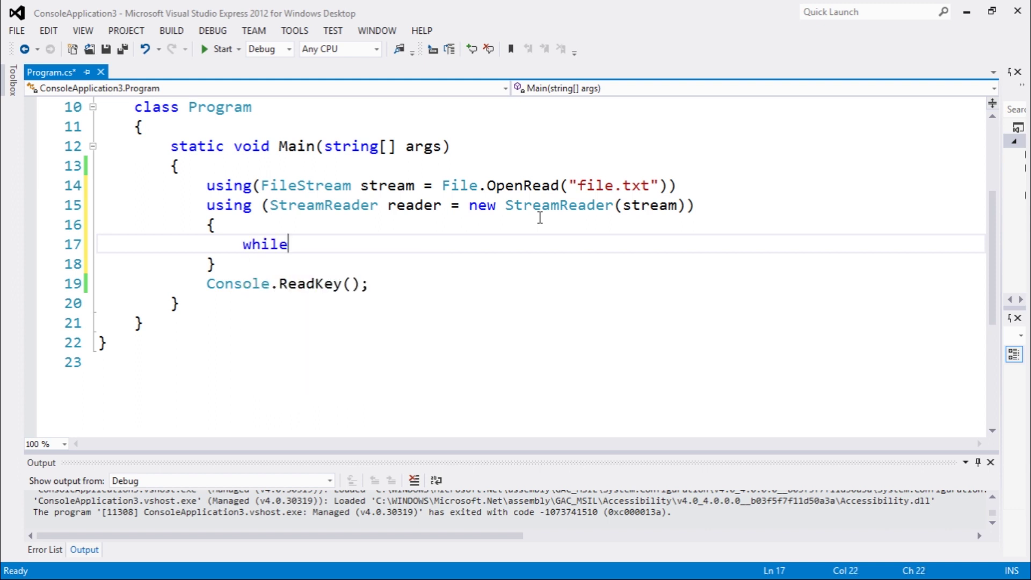
{"action": "type", "text": "(read"}
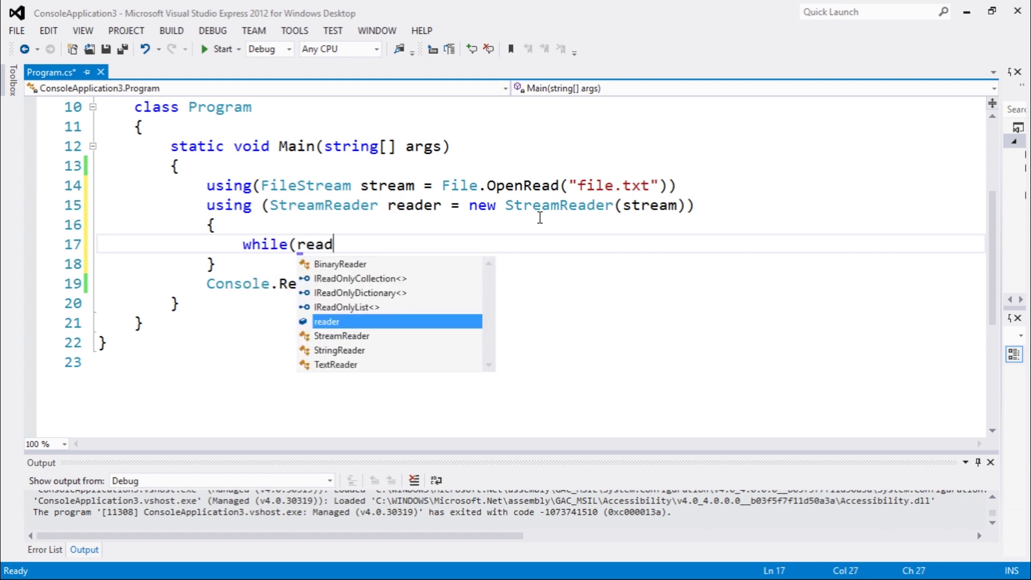
{"action": "type", "text": "er.re"}
{"action": "key", "text": "BackSpace"}
{"action": "key", "text": "BackSpace"}
{"action": "type", "text": "p"}
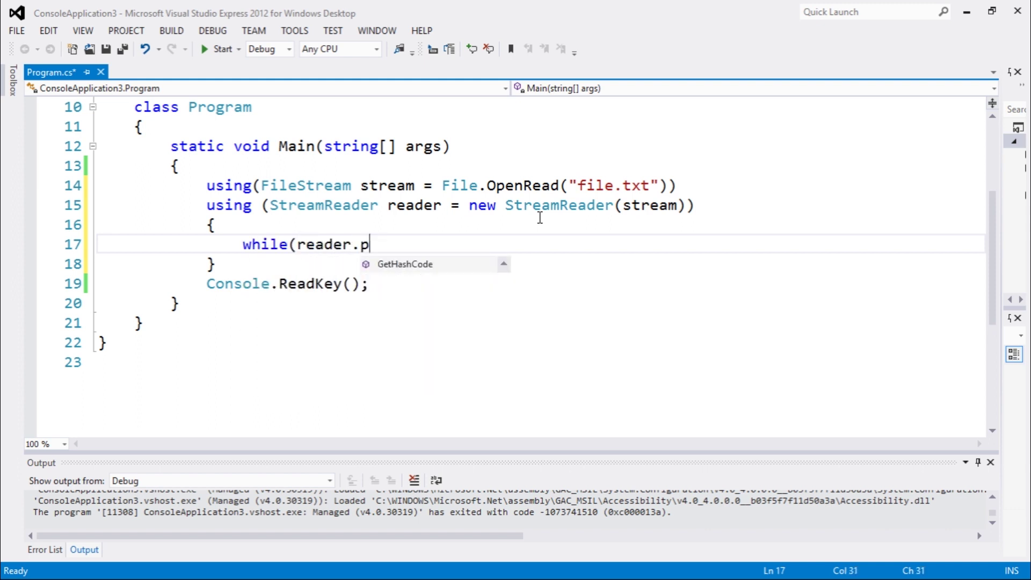
{"action": "key", "text": "Tab"}
{"action": "type", "text": "() >"}
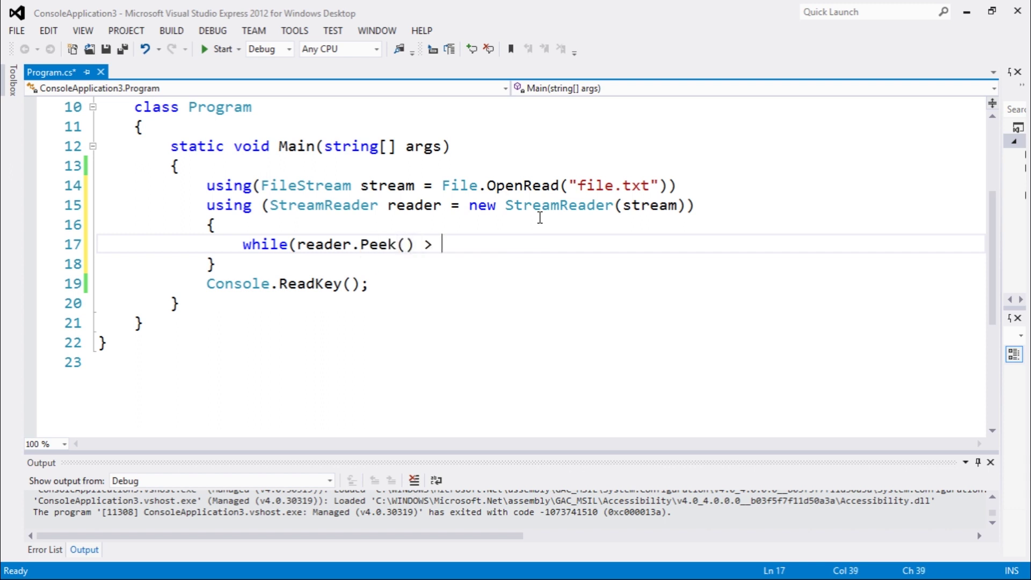
{"action": "key", "text": "Insert"}
{"action": "type", "text": ")"}
{"action": "key", "text": "BackSpace"}
{"action": "type", "text": "0)"}
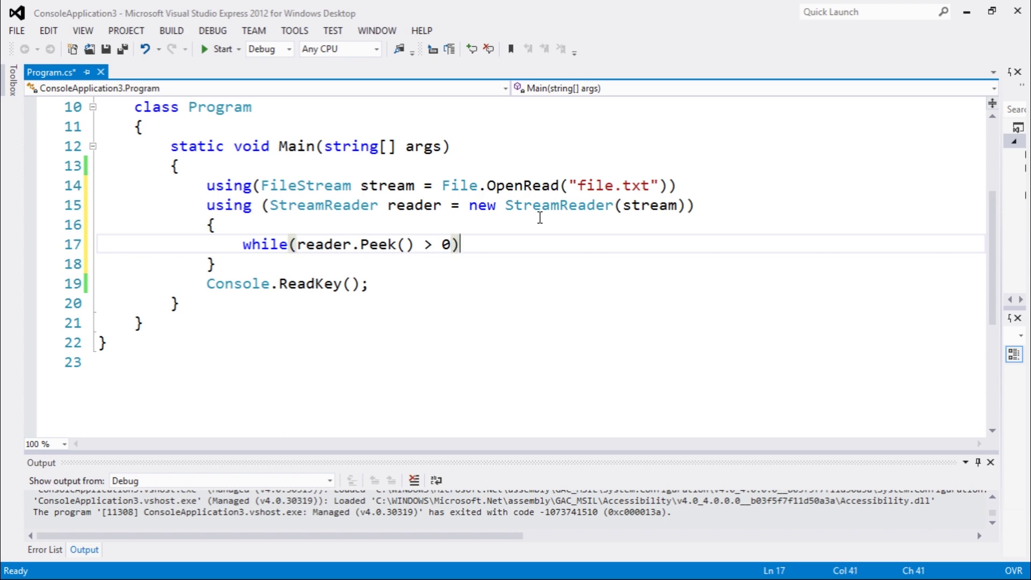
{"action": "key", "text": "Return"}
{"action": "type", "text": "{"}
- Give the loop a braced body calling Console.WriteLine(reader.ReadLine())
{"action": "key", "text": "Return"}
{"action": "type", "text": "}"}
{"action": "key", "text": "Up"}
{"action": "key", "text": "End"}
{"action": "key", "text": "Return"}
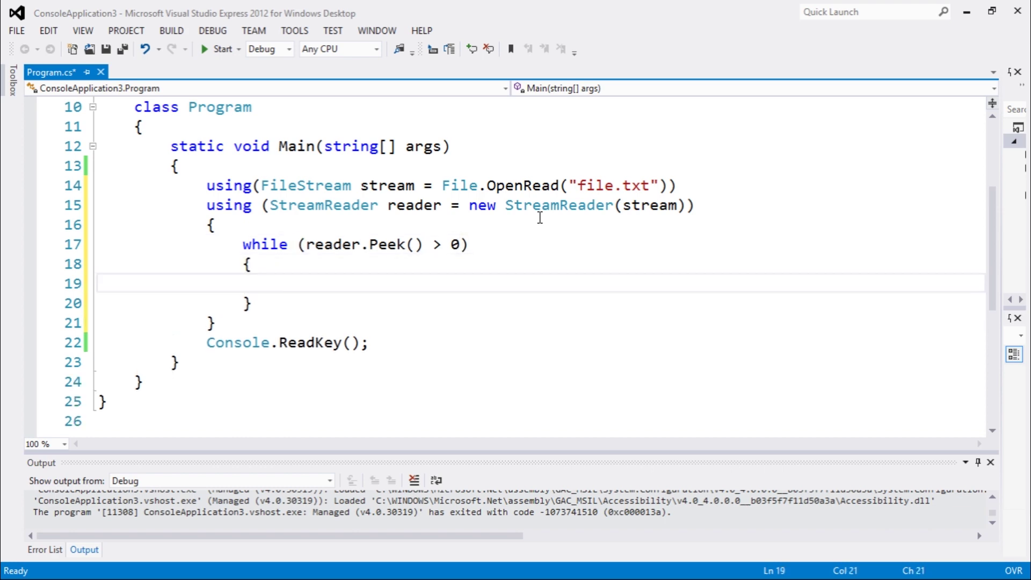
{"action": "type", "text": "conso.w"}
{"action": "key", "text": "Tab"}
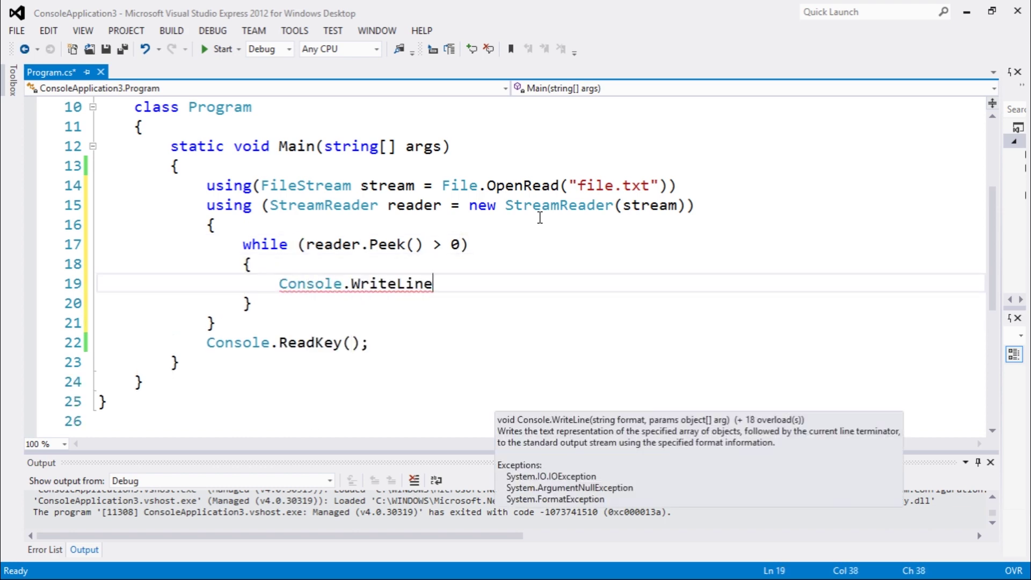
{"action": "type", "text": "(read"}
{"action": "key", "text": "Tab"}
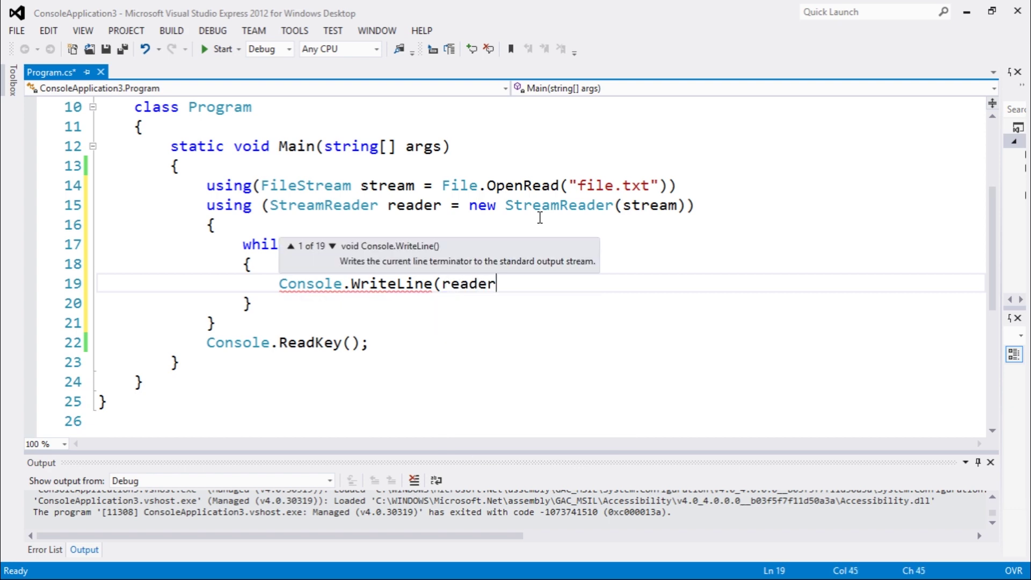
{"action": "type", "text": ".read"}
{"action": "key", "text": "Down"}
{"action": "key", "text": "Down"}
{"action": "key", "text": "Down"}
{"action": "key", "text": "Down"}
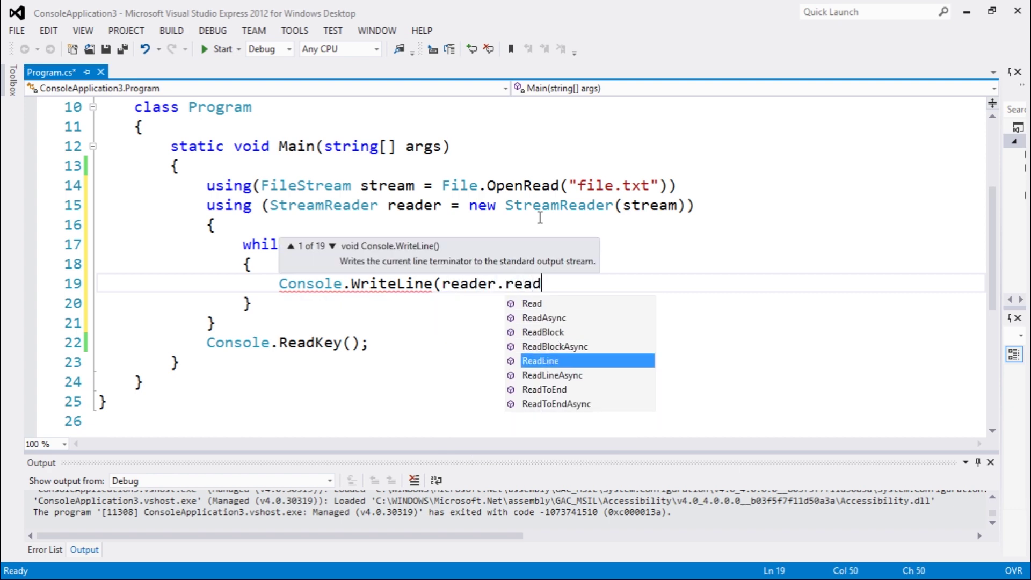
{"action": "type", "text": "());"}
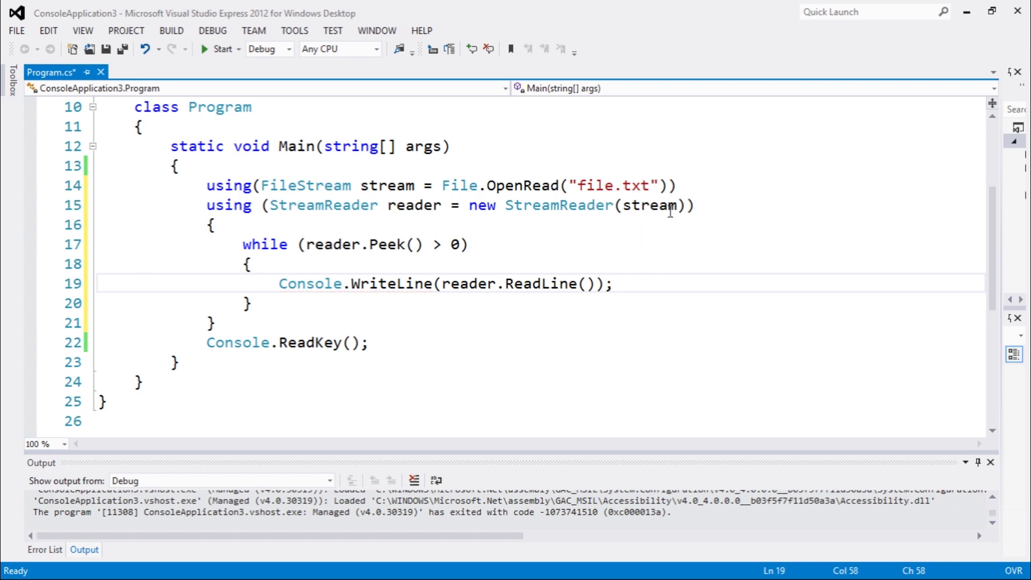
- Make line 14 read 'using (FileStream' and run the program, which fails on file.txt
{"action": "left_click", "coordinate": [776, 183]}
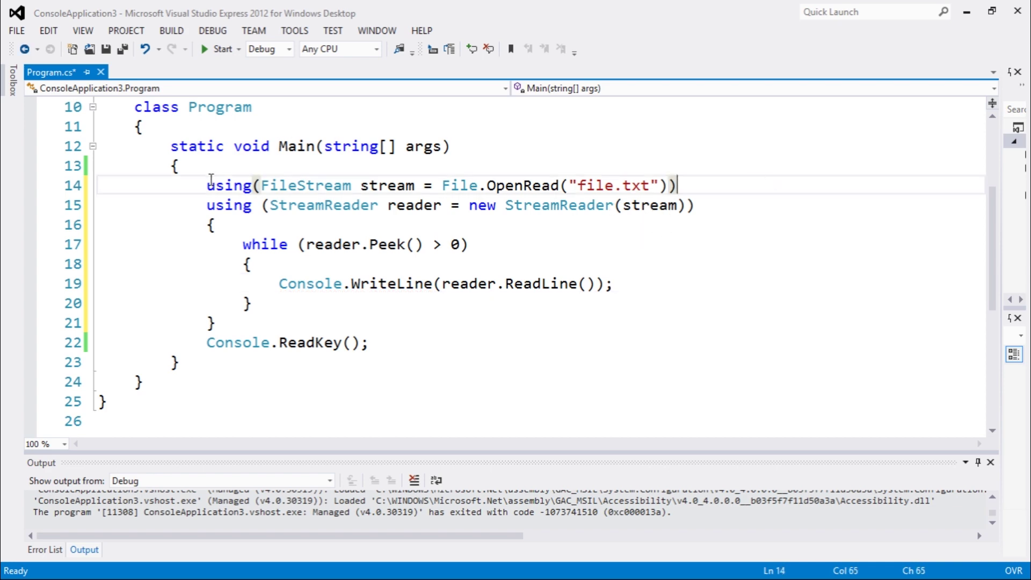
{"action": "mouse_move", "coordinate": [206, 187]}
{"action": "left_mouse_down"}
{"action": "mouse_move", "coordinate": [697, 205]}
{"action": "mouse_move", "coordinate": [789, 187]}
{"action": "left_mouse_up"}
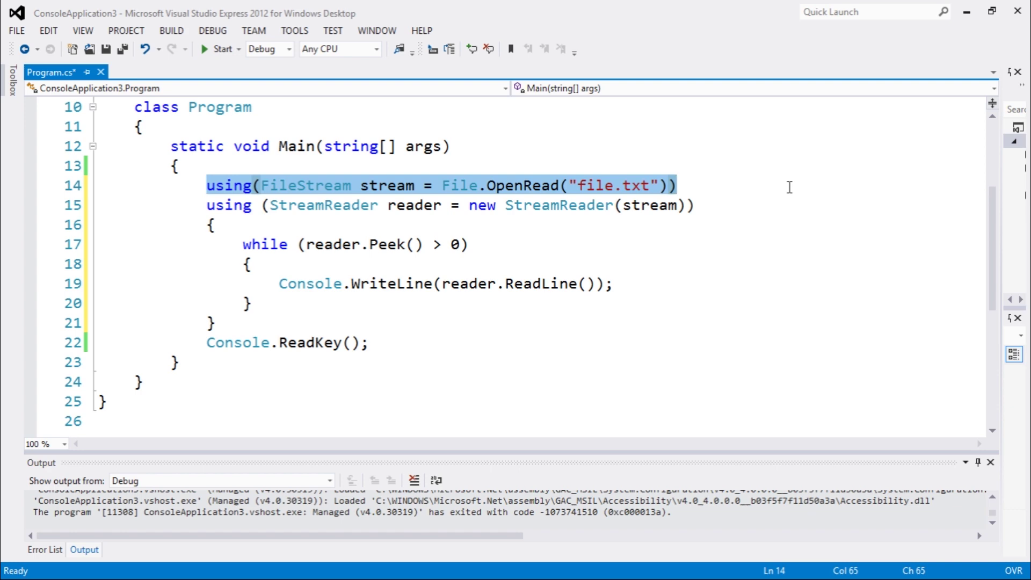
{"action": "left_click", "coordinate": [567, 228]}
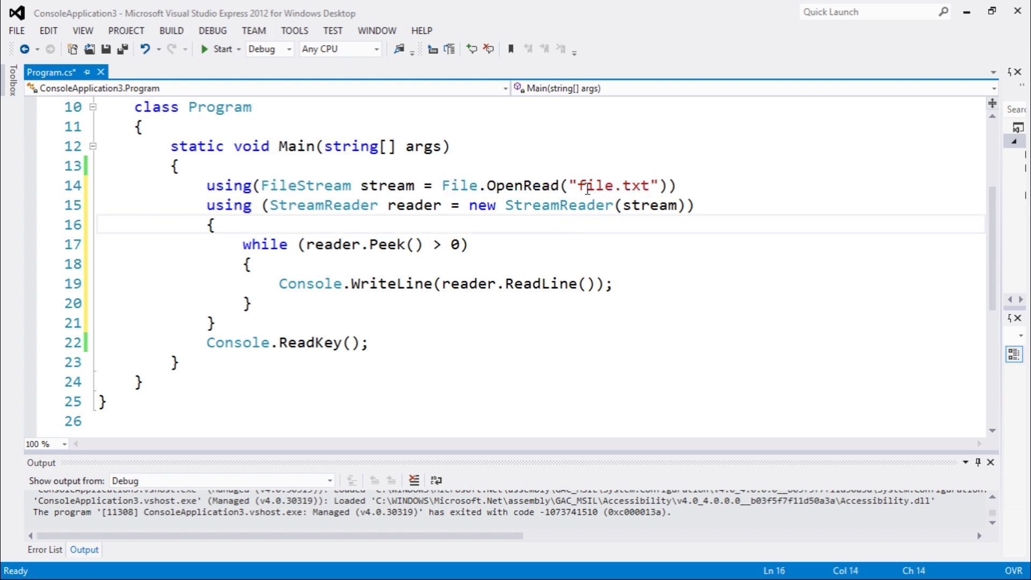
{"action": "left_click", "coordinate": [256, 186]}
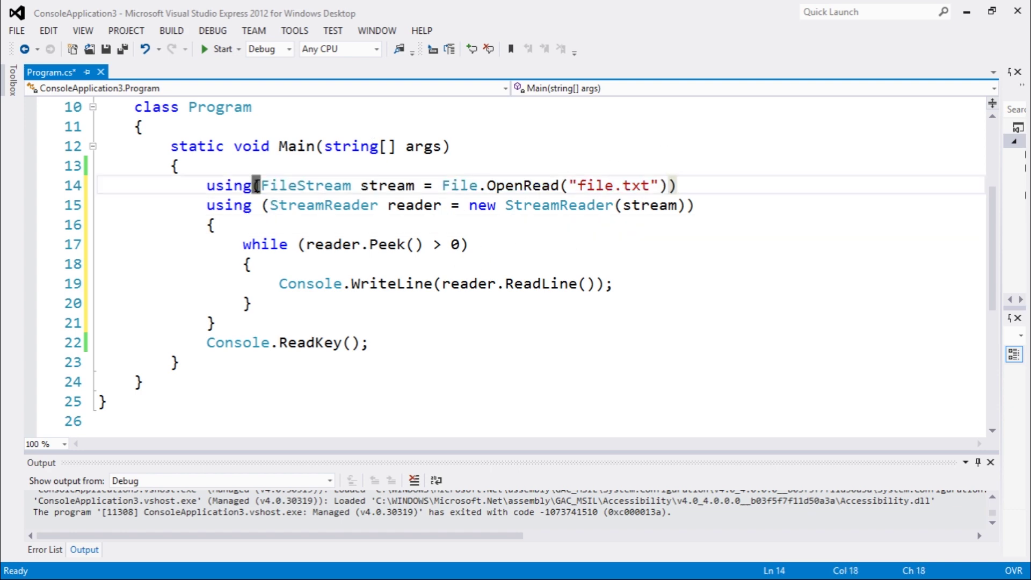
{"action": "key", "text": "Insert"}
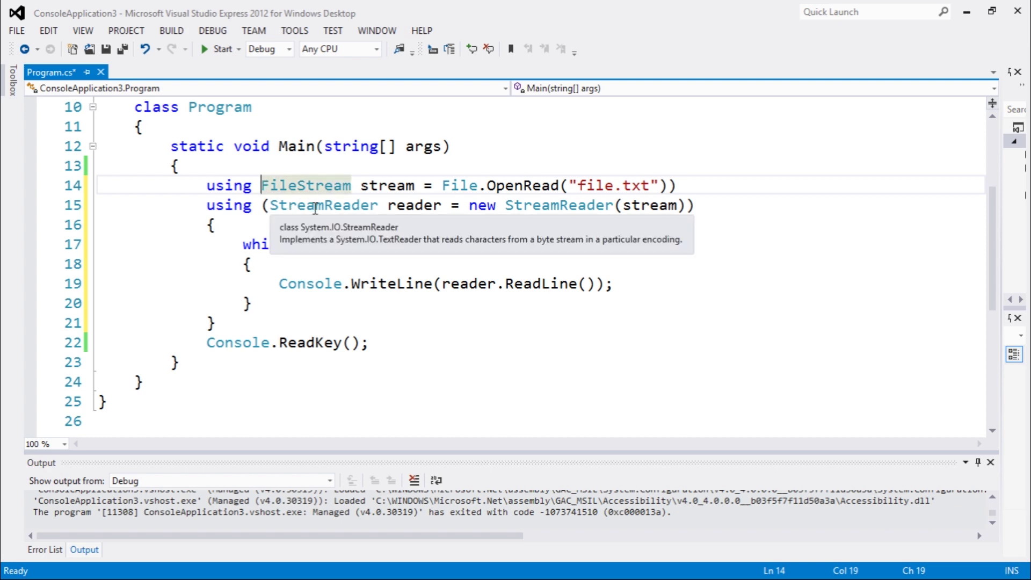
{"action": "type", "text": "("}
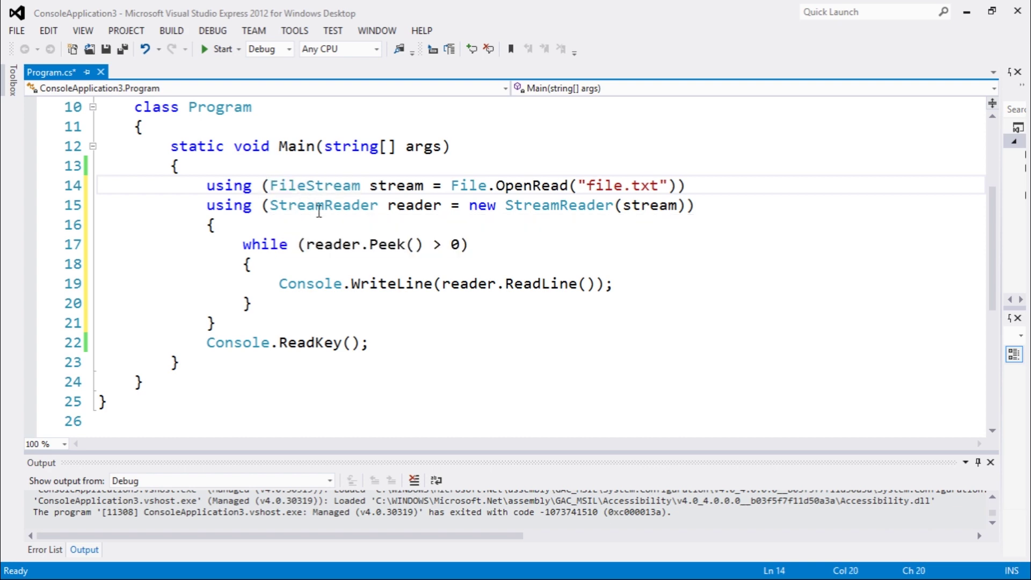
{"action": "left_click", "coordinate": [667, 251]}
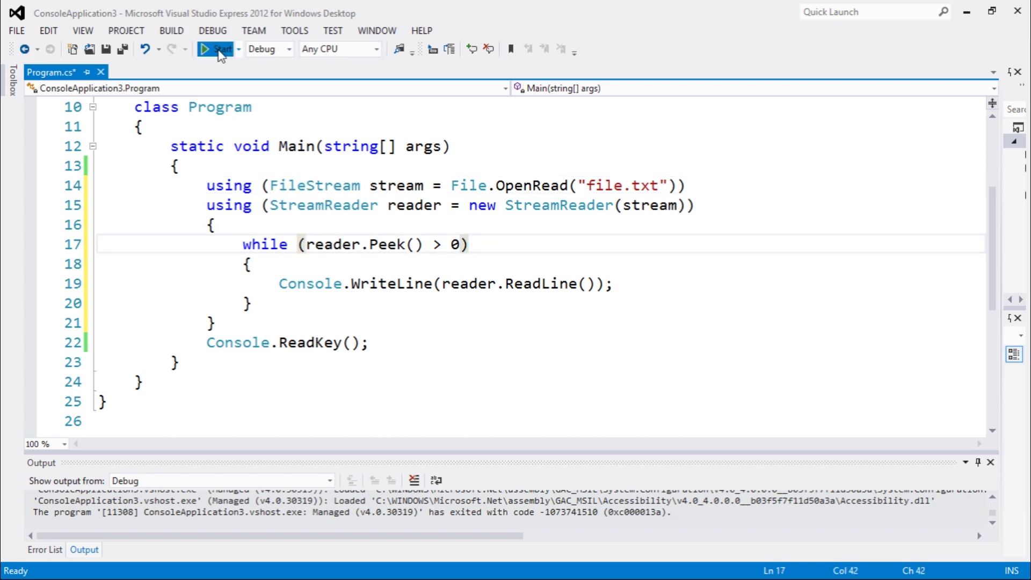
{"action": "left_click", "coordinate": [219, 55]}
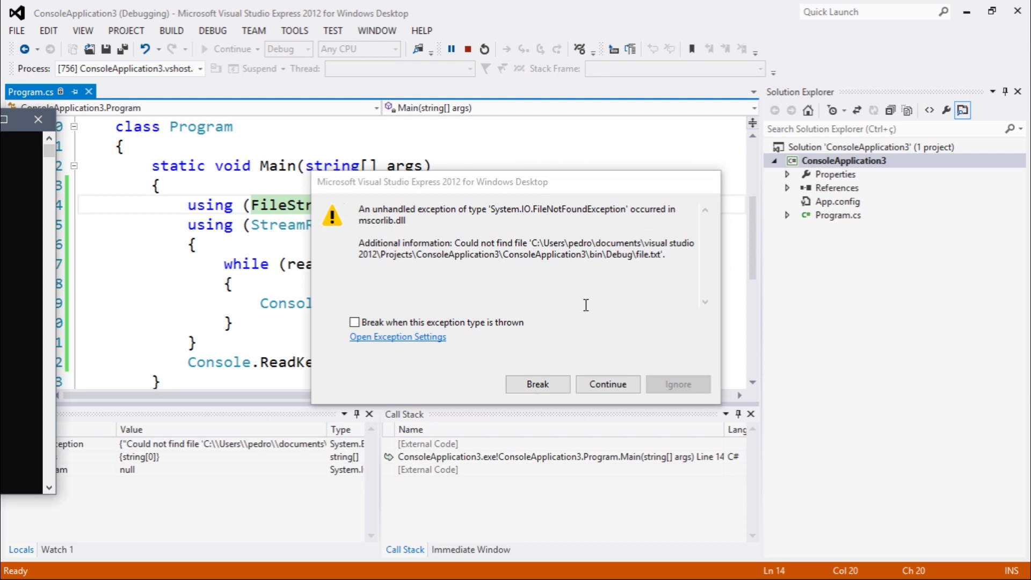
- Dismiss the FileNotFoundException, change the file name to "file12.txt", and rerun the program
{"action": "left_click", "coordinate": [539, 389]}
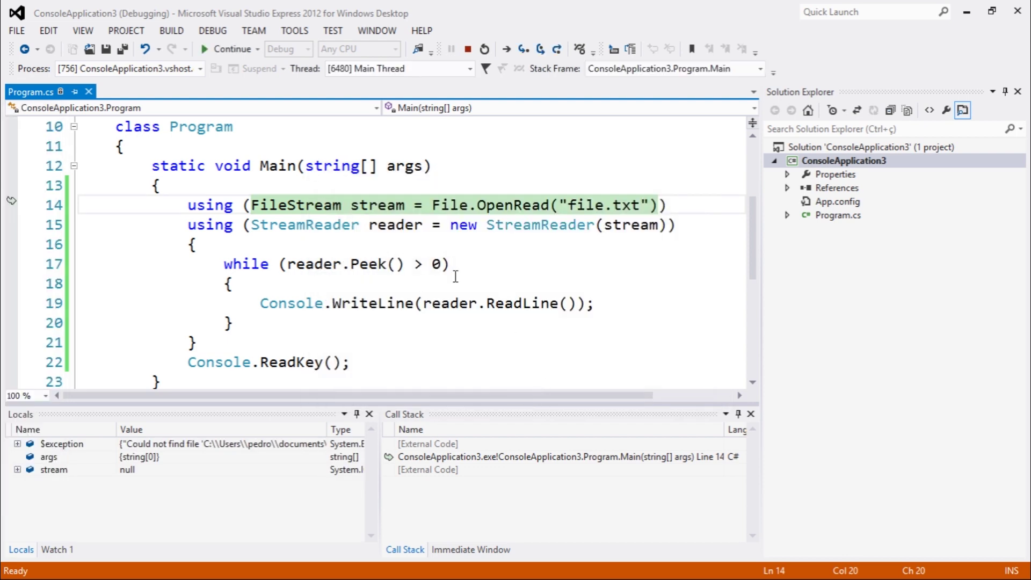
{"action": "key", "text": "alt+Tab"}
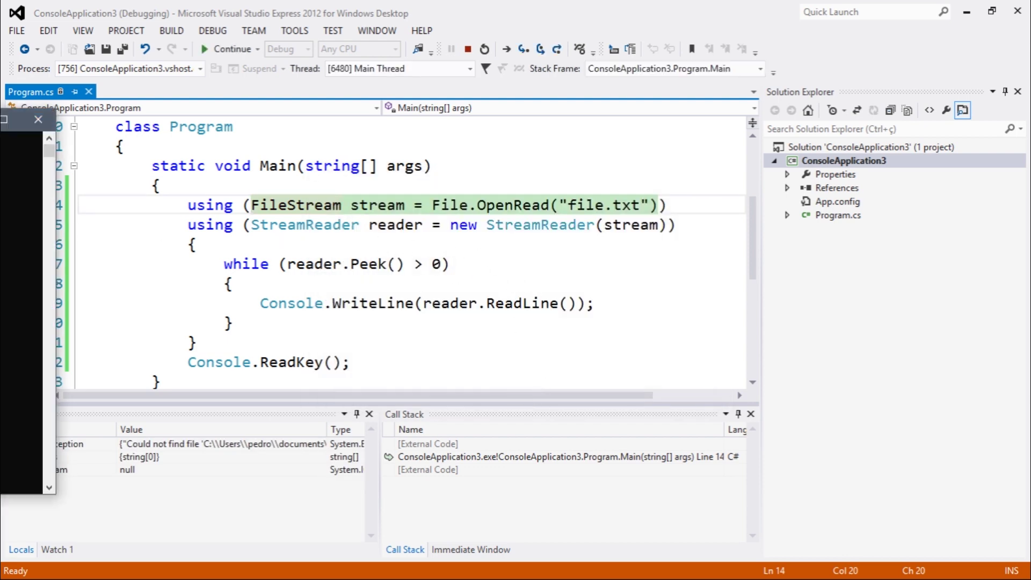
{"action": "key", "text": "alt+Tab"}
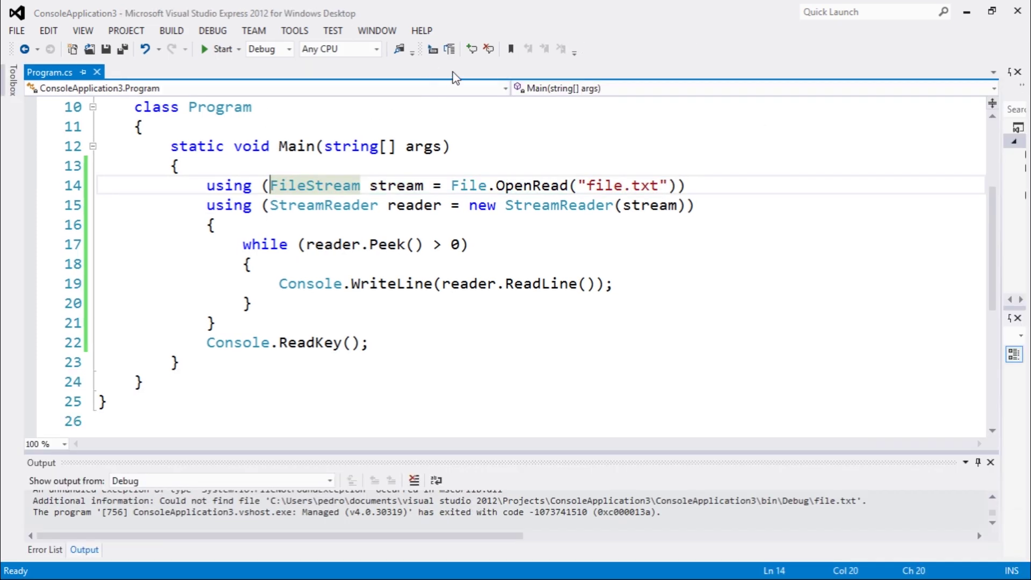
{"action": "left_click", "coordinate": [621, 179]}
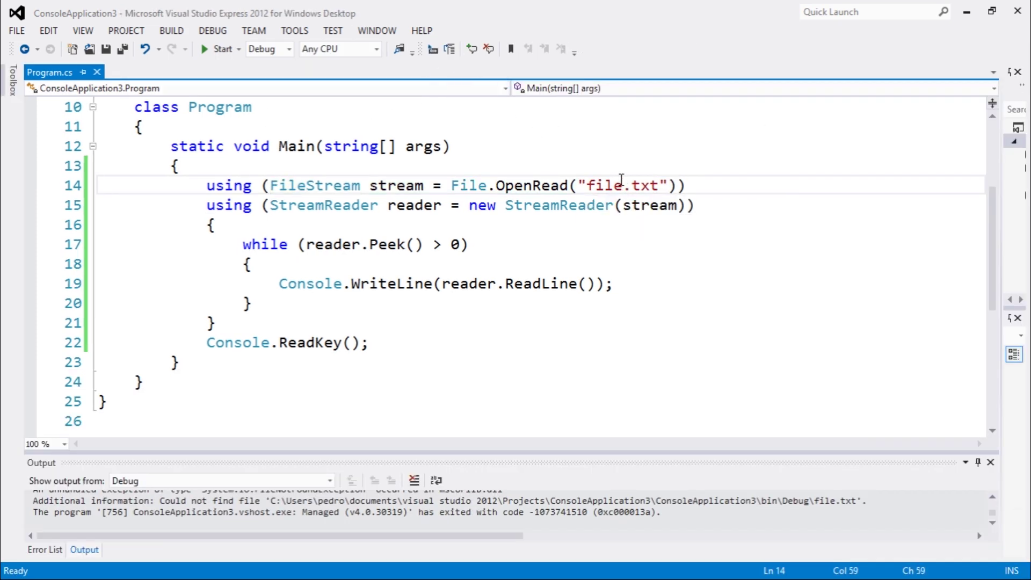
{"action": "type", "text": "12"}
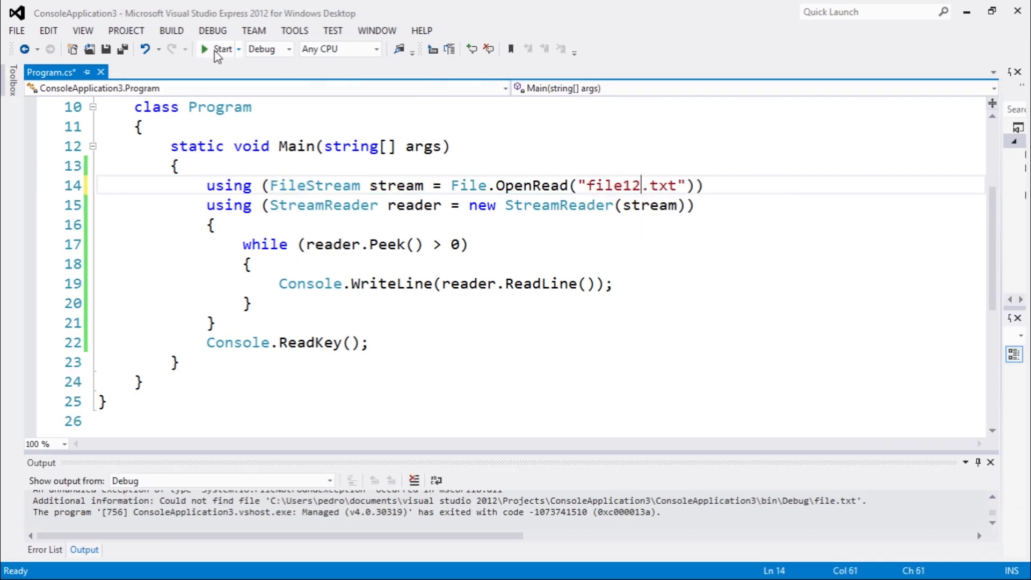
{"action": "left_click", "coordinate": [219, 48]}
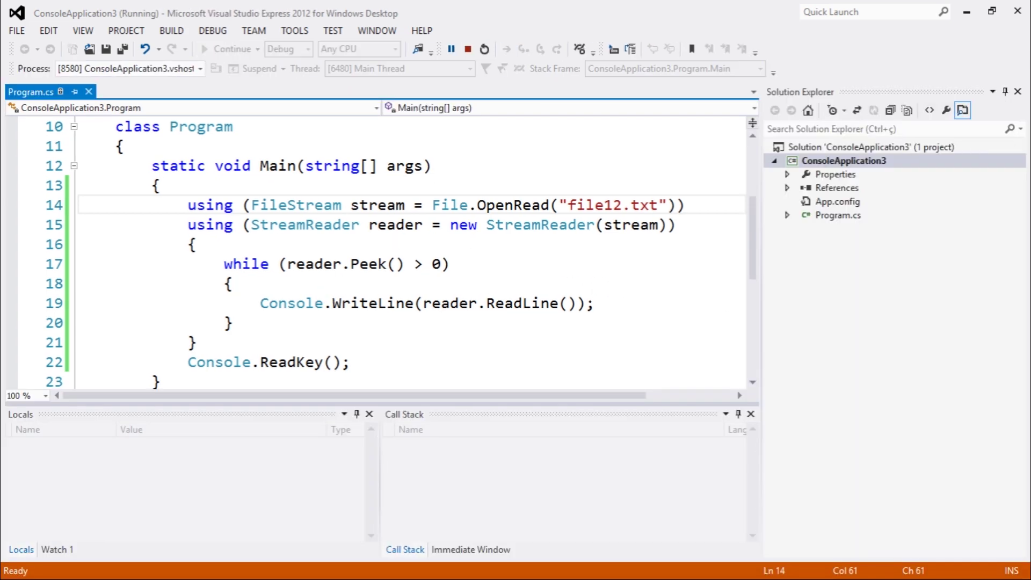
- Move the console aside to read 'I'm using File.Create!', then close it
{"action": "mouse_move", "coordinate": [369, 231]}
{"action": "left_mouse_down"}
{"action": "mouse_move", "coordinate": [552, 231]}
{"action": "mouse_move", "coordinate": [681, 158]}
{"action": "left_mouse_up"}
{"action": "left_click_drag", "start_coordinate": [330, 176], "coordinate": [498, 172]}
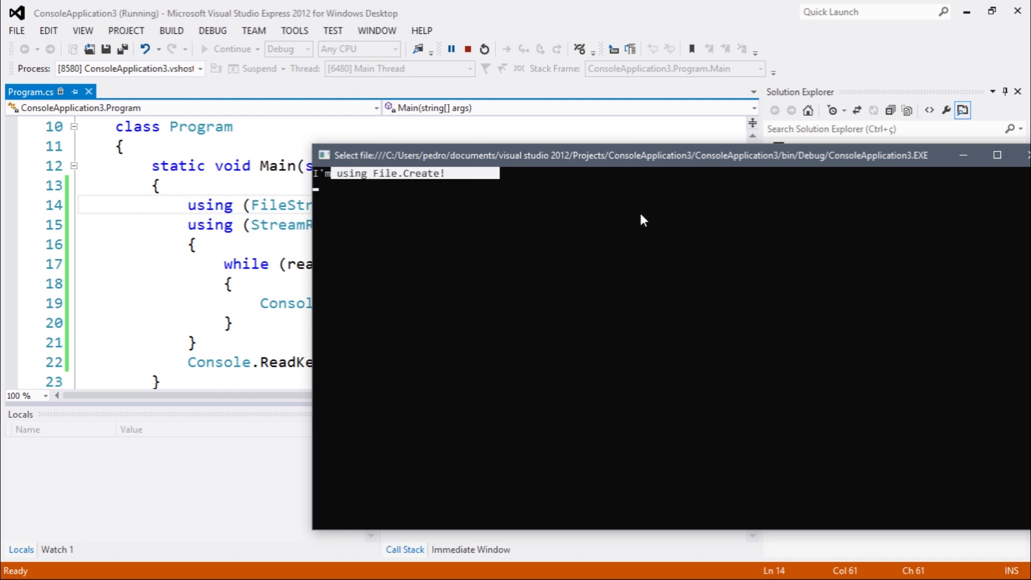
{"action": "left_click_drag", "start_coordinate": [621, 159], "coordinate": [483, 171]}
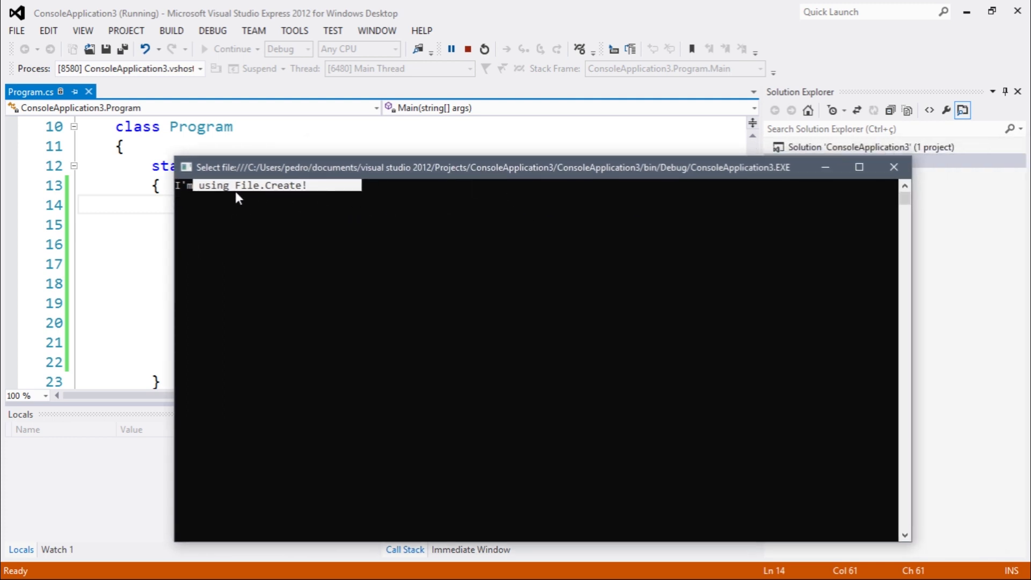
{"action": "left_click_drag", "start_coordinate": [388, 170], "coordinate": [352, 295]}
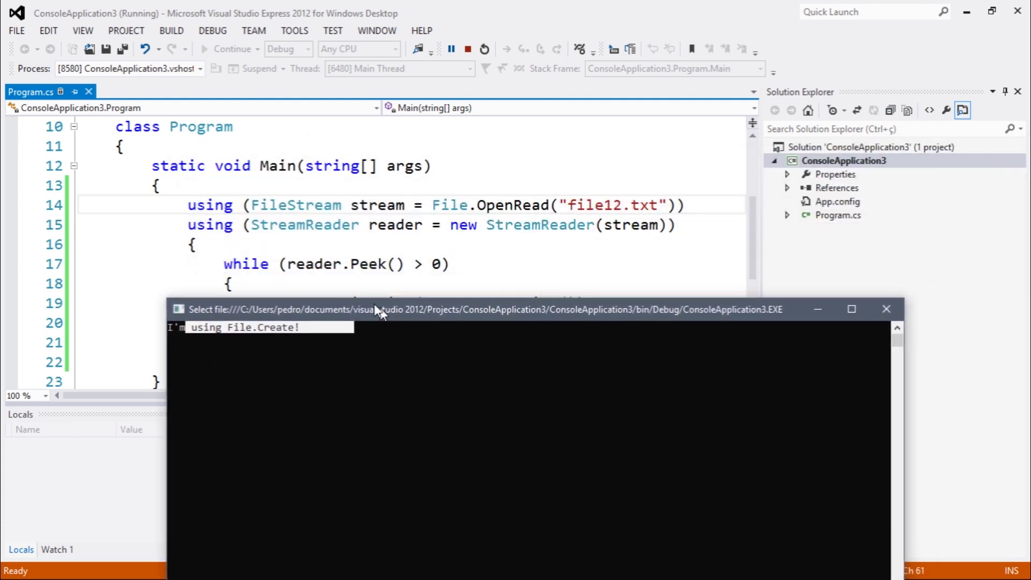
{"action": "left_click_drag", "start_coordinate": [352, 291], "coordinate": [358, 280]}
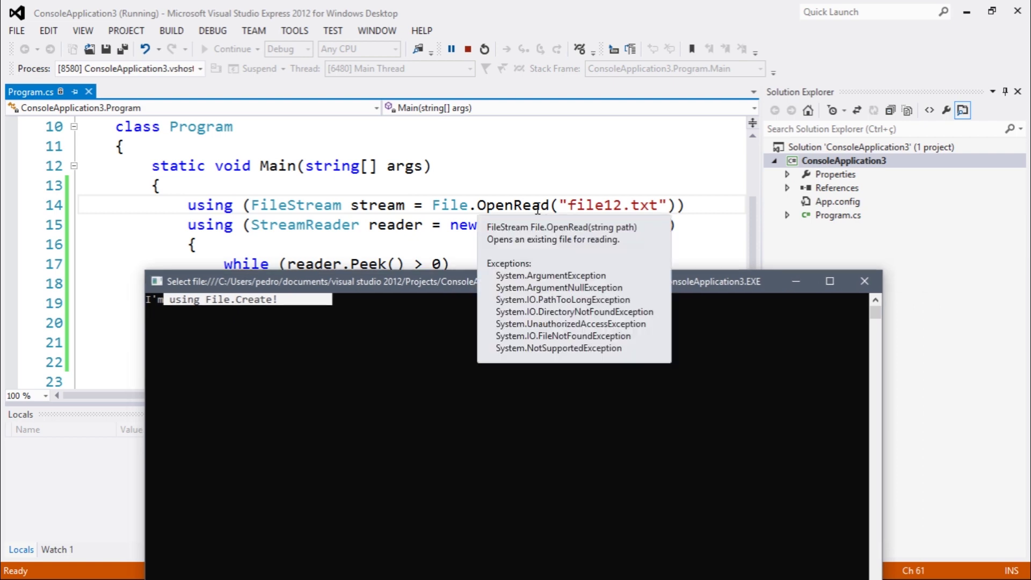
{"action": "left_click", "coordinate": [863, 282]}
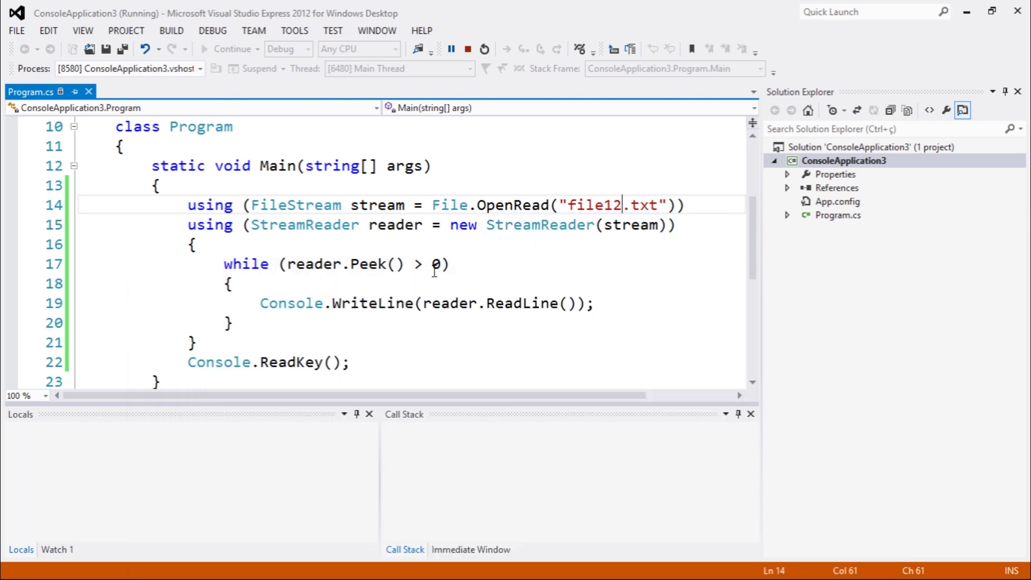